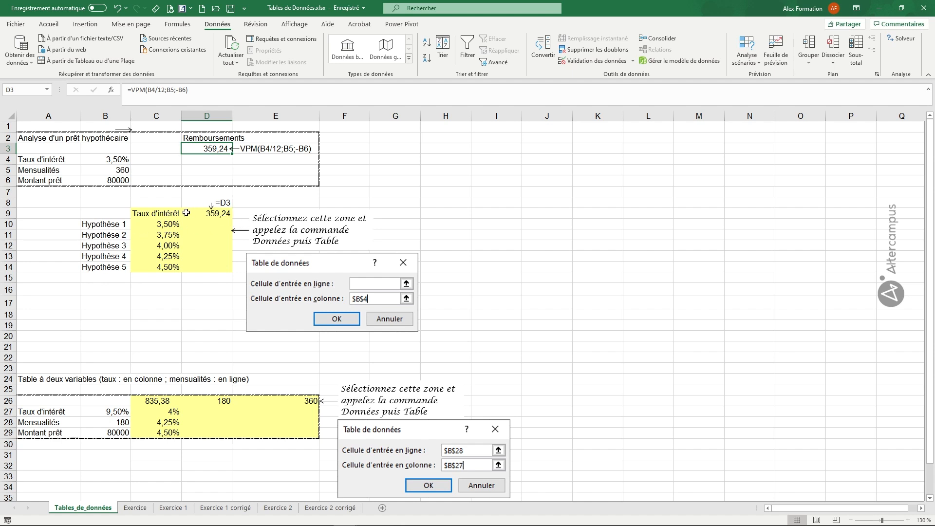
Step: Review the interest rate column of the one-variable table, from its heading in C9 through the five hypotheses in C10:C14
left_click(156, 214)
left_click(157, 224)
left_click(157, 234)
left_click(155, 247)
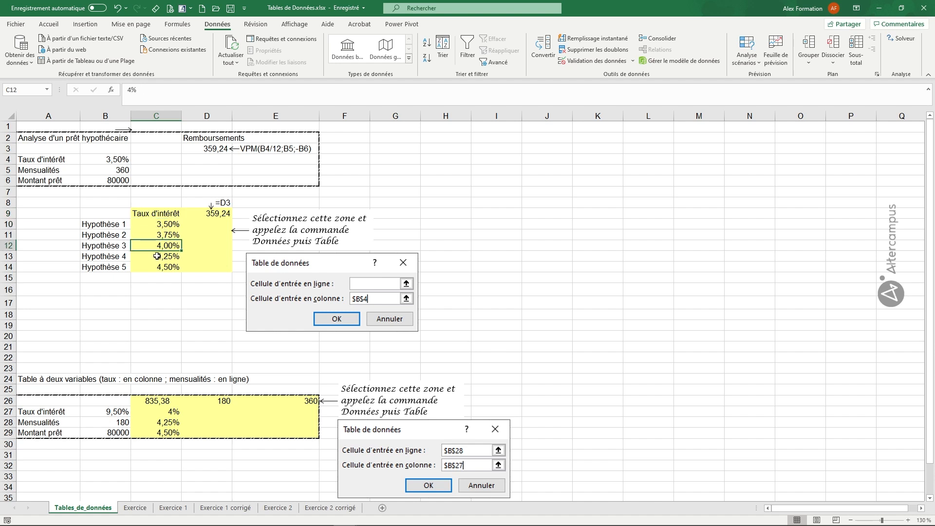
left_click(157, 256)
left_click(156, 268)
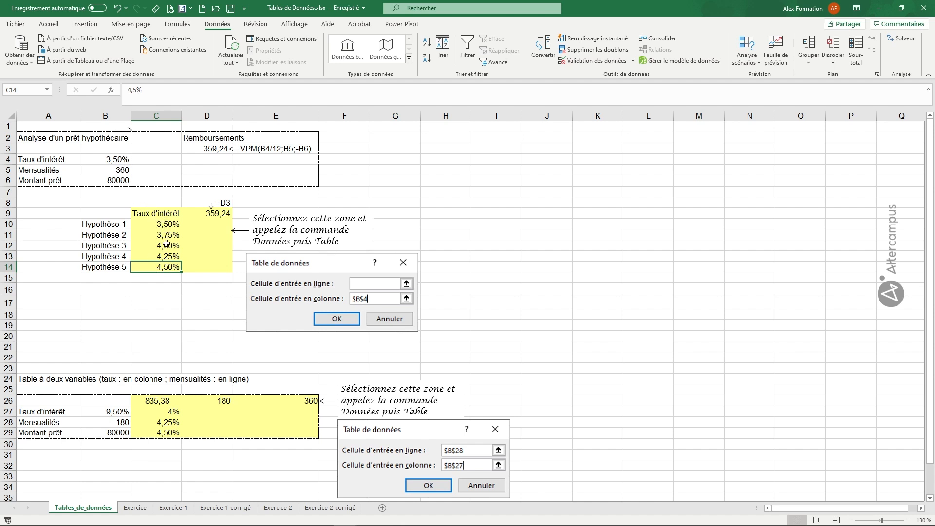
Step: Clear the "Taux d'intérêt" heading from cell C9, the corner of the one-variable table
left_click(163, 214)
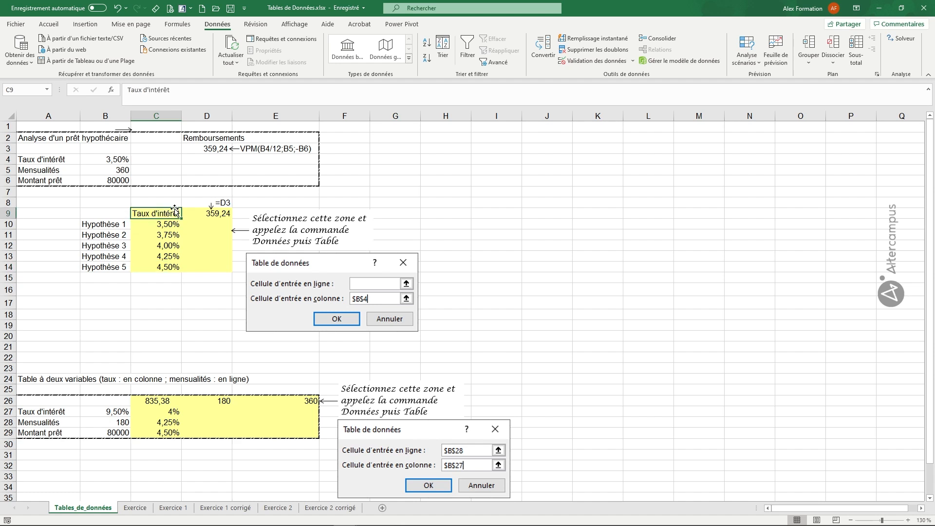
key("Delete")
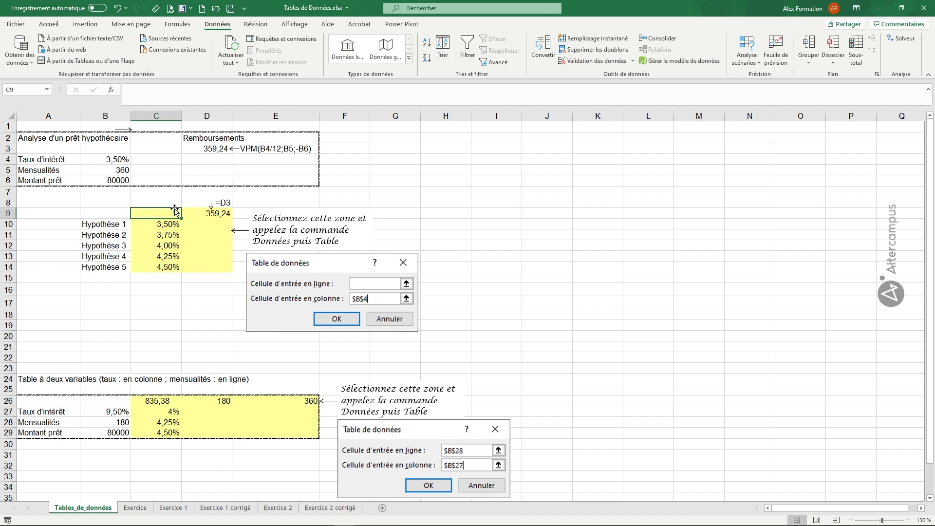
left_click(117, 8)
key("Delete")
Step: Go through the rate hypotheses in C10:C14 one by one and the cells below them down to C18
left_click(170, 225)
left_click(170, 234)
left_click(169, 245)
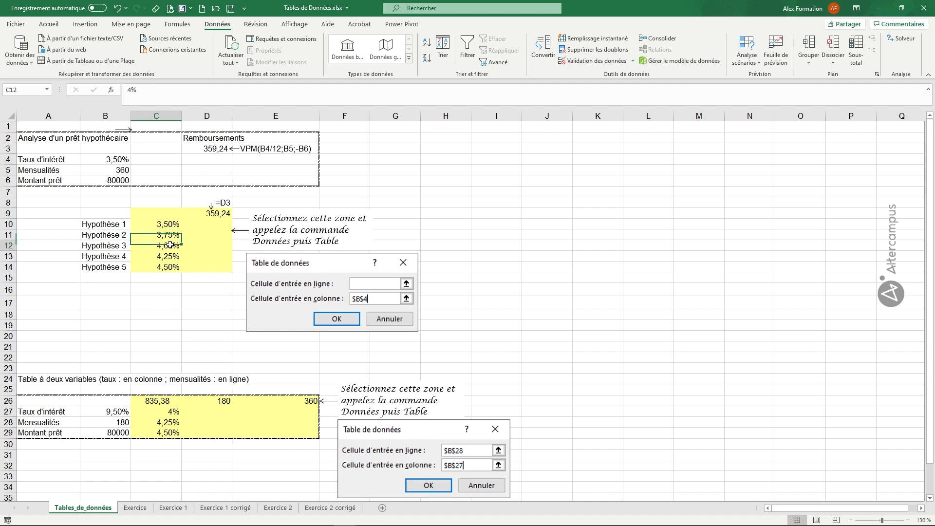
left_click(168, 256)
left_click(167, 267)
left_click(164, 277)
left_click(160, 291)
left_click(160, 304)
left_click(160, 314)
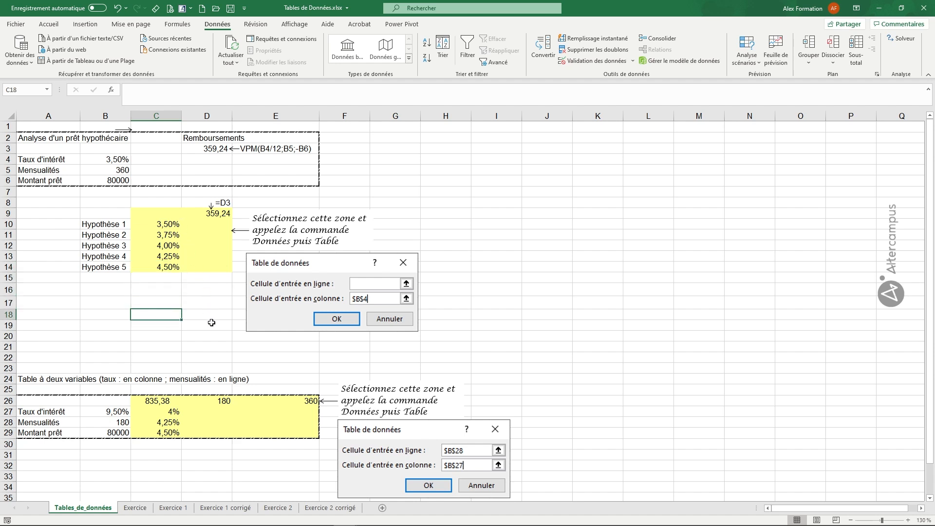
Step: Check the corner cell C9 and compare the formula in D9 with the repayment formula in D3
left_click(167, 213)
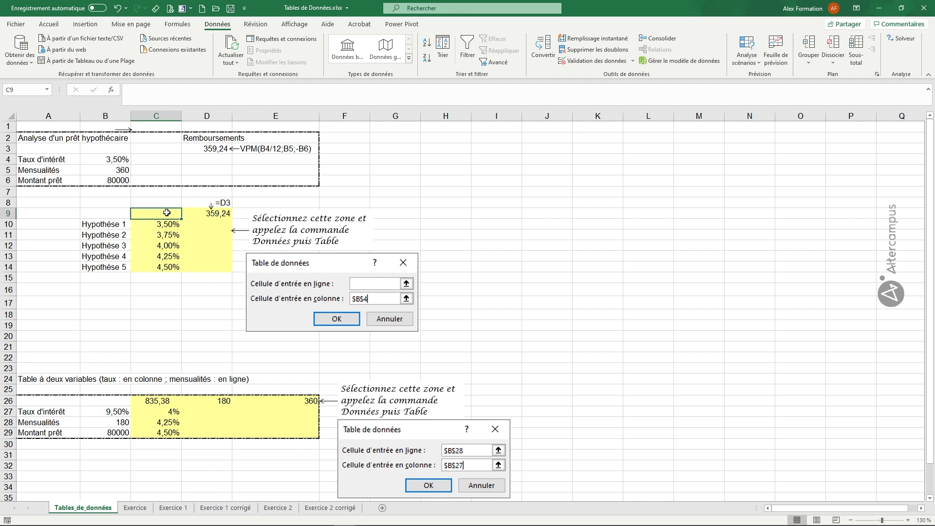
left_click(216, 216)
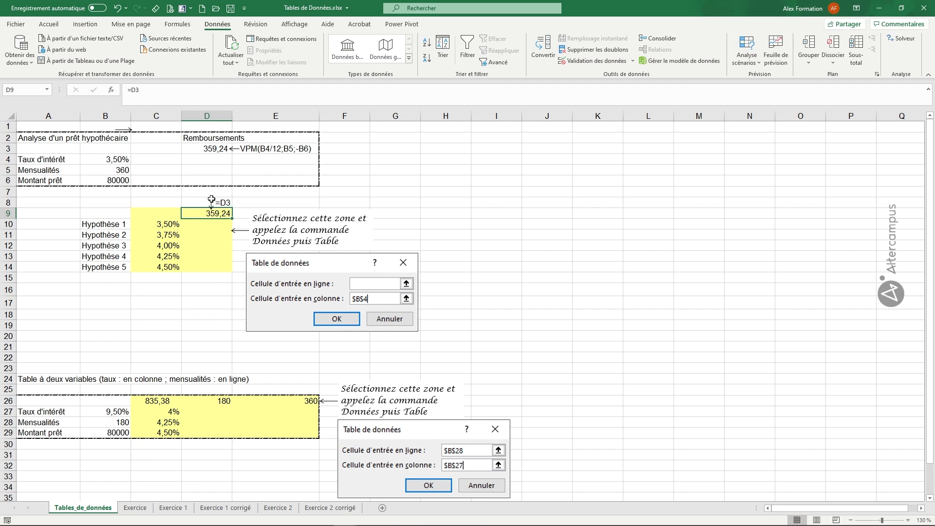
left_click(205, 149)
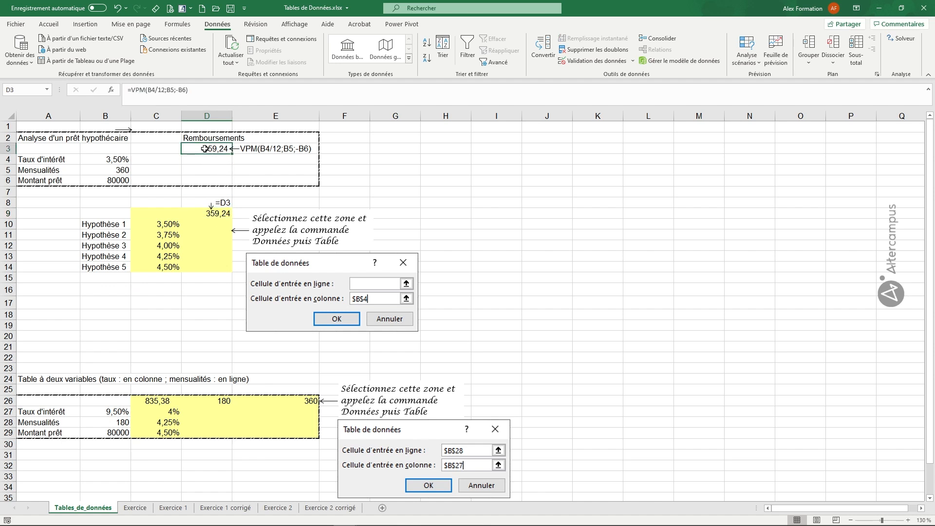
left_click(212, 215)
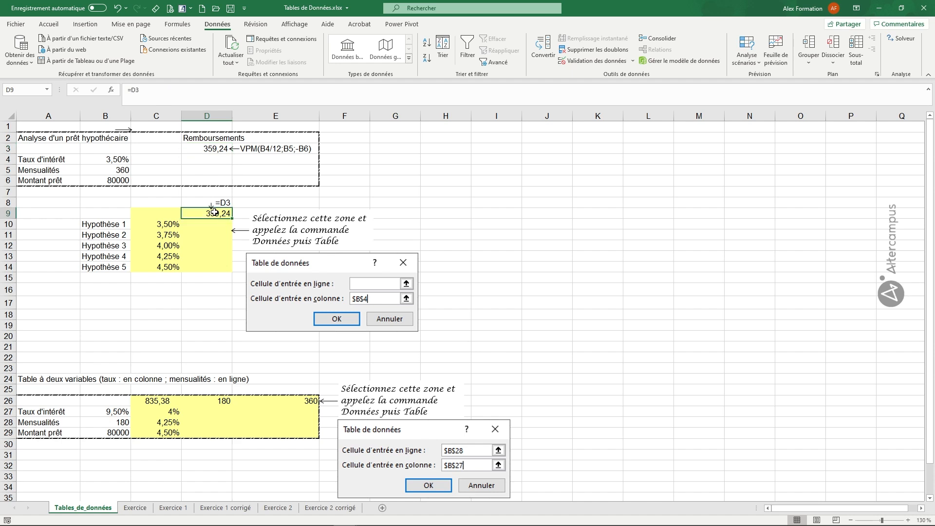
Step: Create a one-variable data table on C9:D14 with B4 as the column input cell and no row input cell
left_click_drag(165, 214, 200, 266)
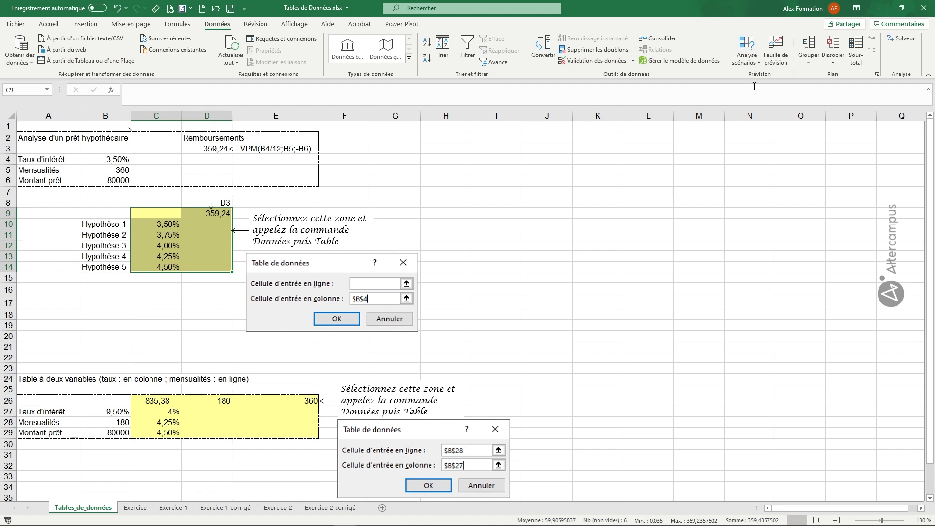
left_click(753, 64)
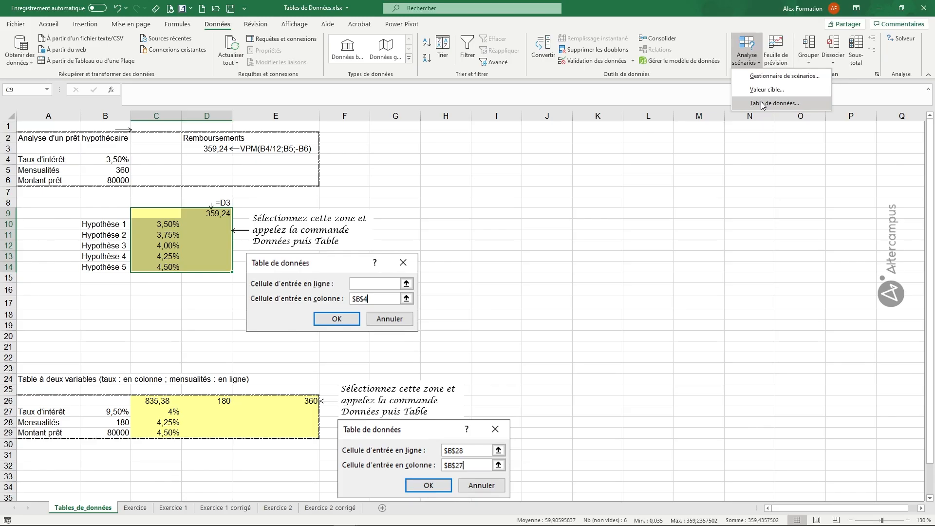
left_click(762, 105)
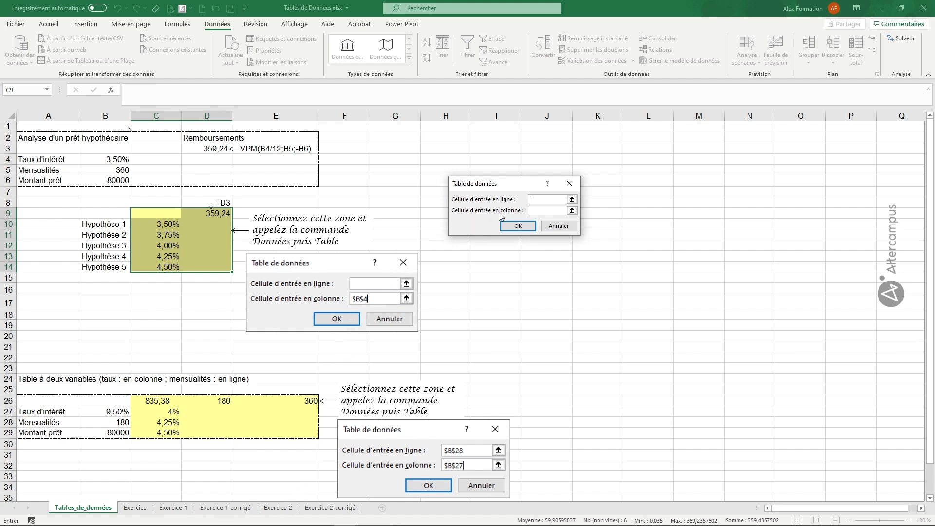
left_click_drag(526, 184, 483, 155)
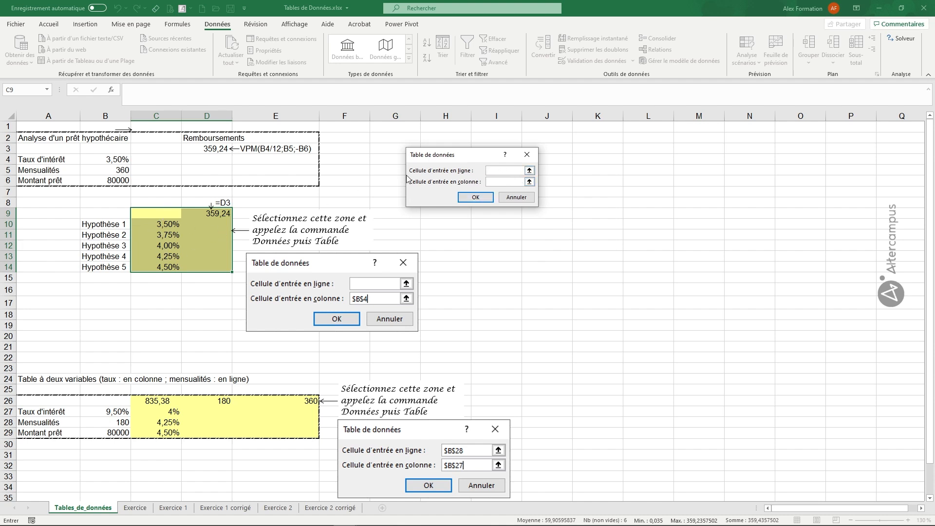
left_click(497, 181)
left_click(117, 161)
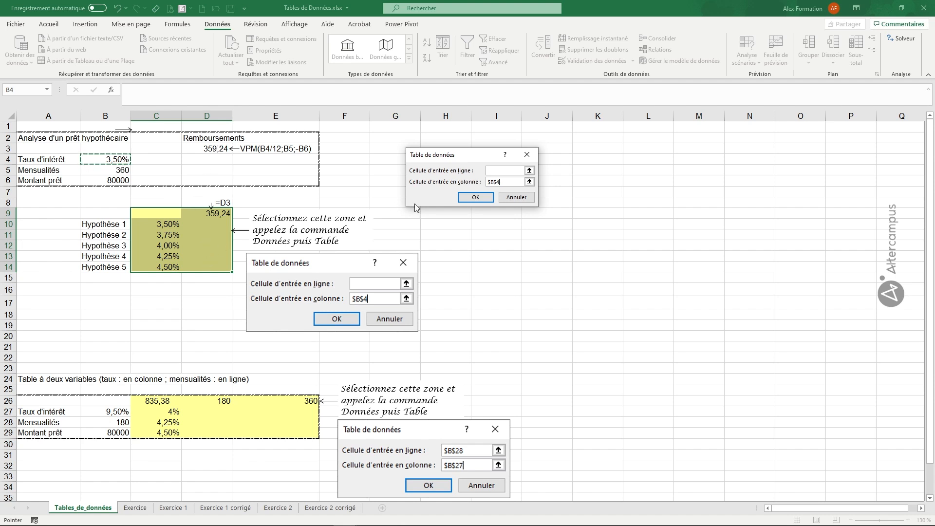
left_click(475, 197)
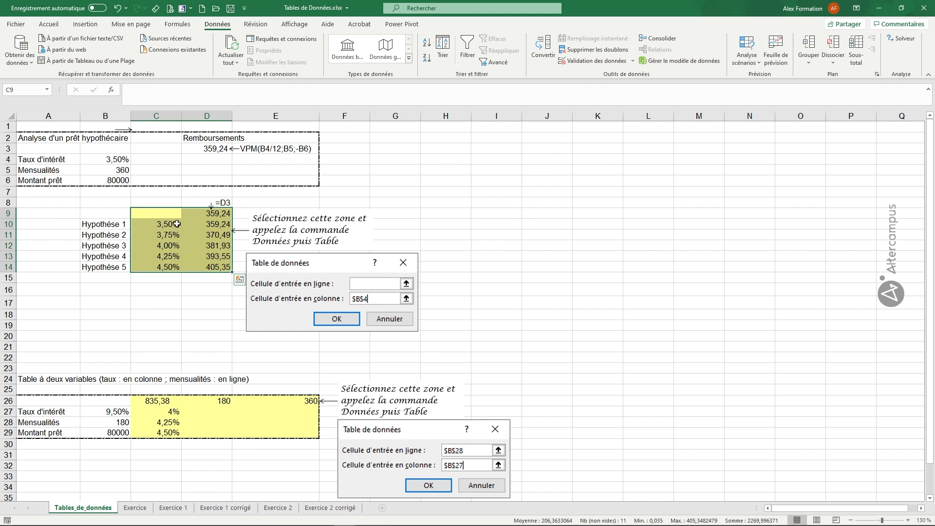
Step: Examine the two-variable table's layout: the rates in C27:C29, the payment counts in D26:E26 and the formula in C26
scroll(569, 243, "down", 2)
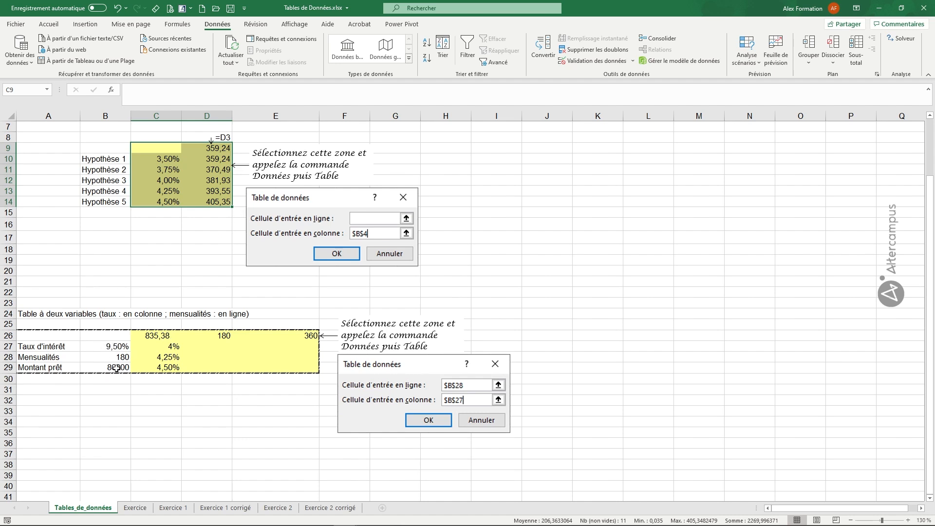
left_click_drag(170, 347, 170, 367)
left_click(174, 347)
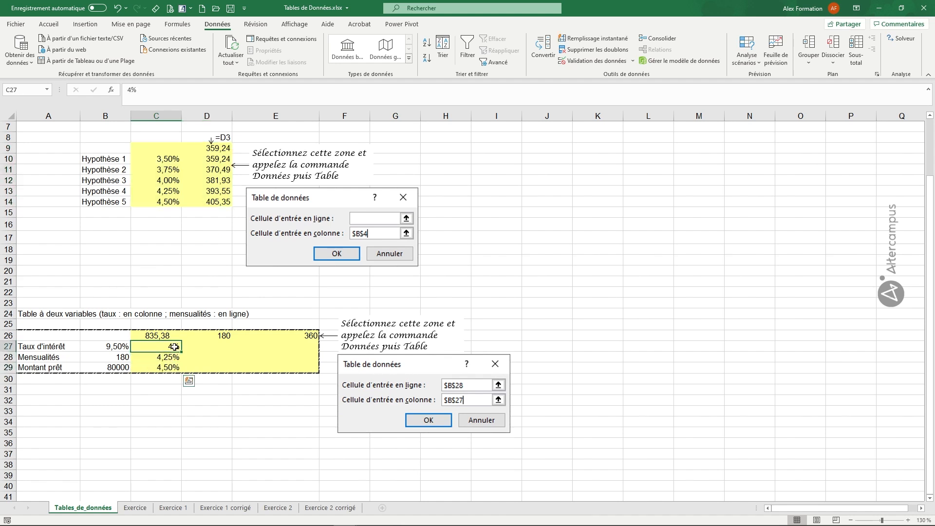
left_click(170, 356)
left_click(168, 365)
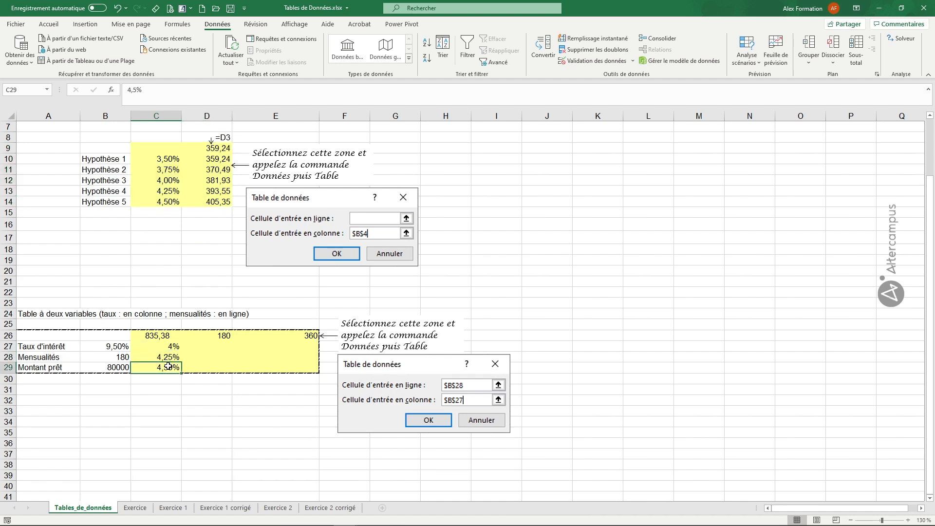
left_click(219, 334)
left_click(274, 334)
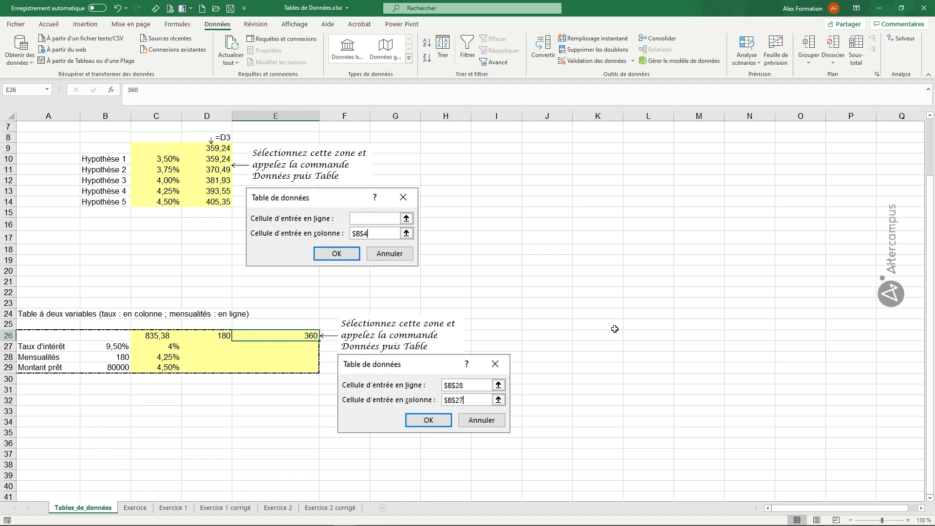
left_click(168, 335)
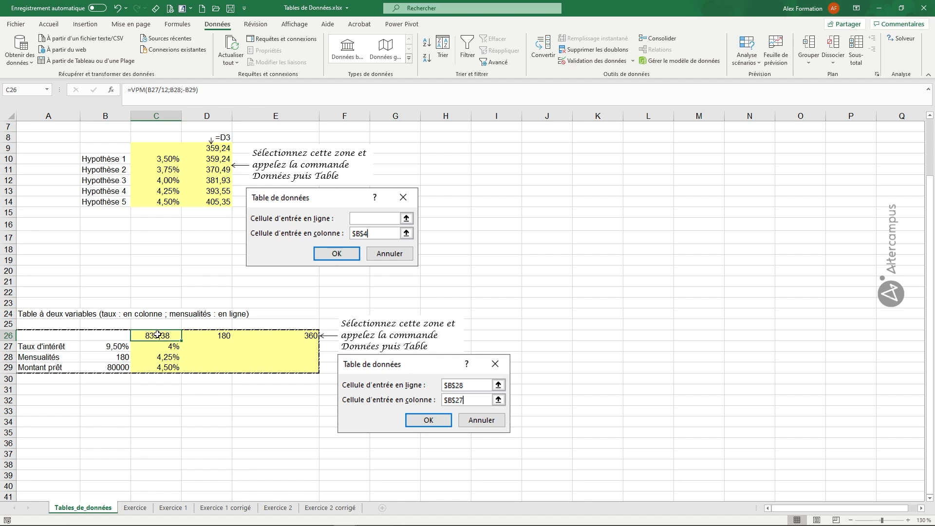
Step: Create a two-variable data table on C26:E29 with B28 as the row input cell and B27 as the column input cell
left_click_drag(157, 335, 291, 365)
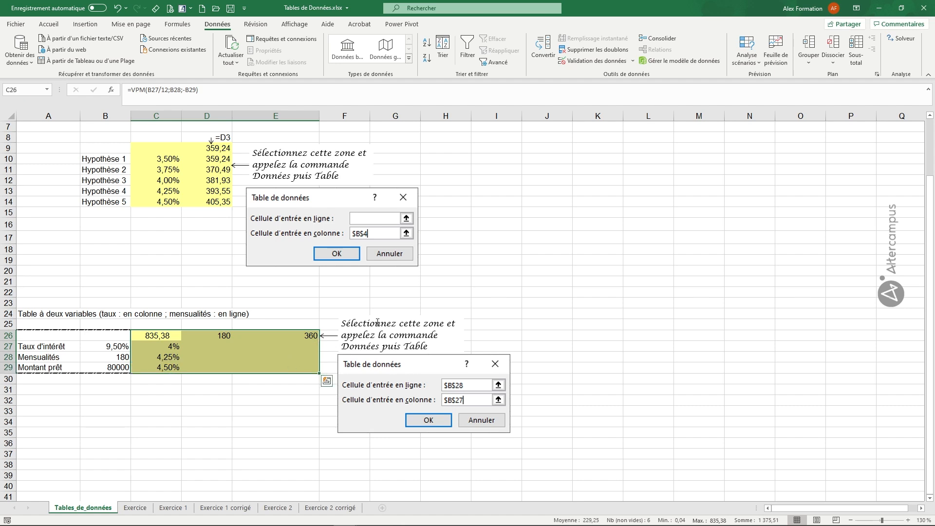
left_click(749, 65)
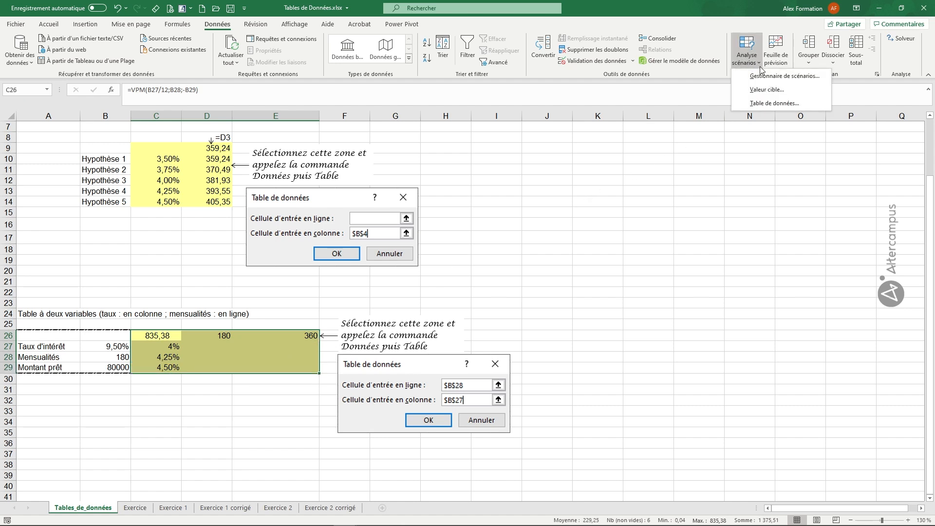
left_click(768, 106)
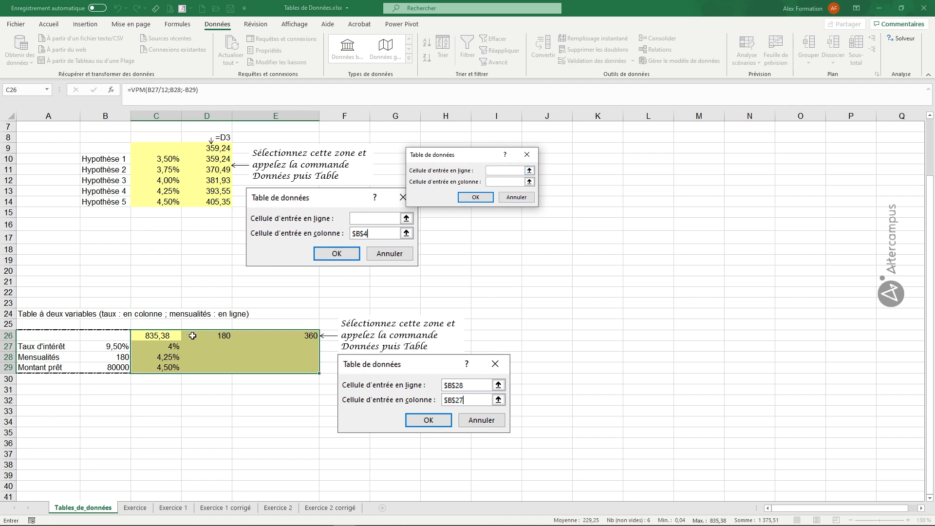
left_click(117, 357)
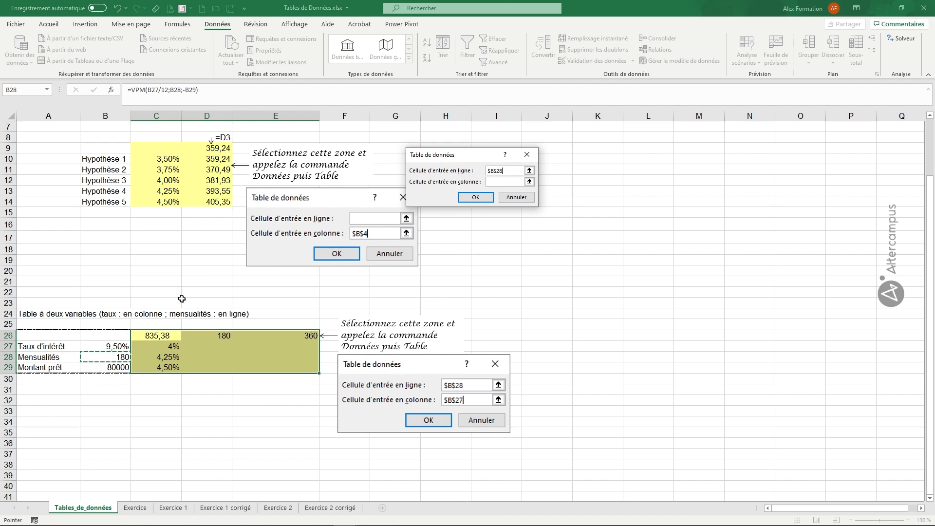
left_click_drag(483, 156, 557, 170)
left_click(579, 195)
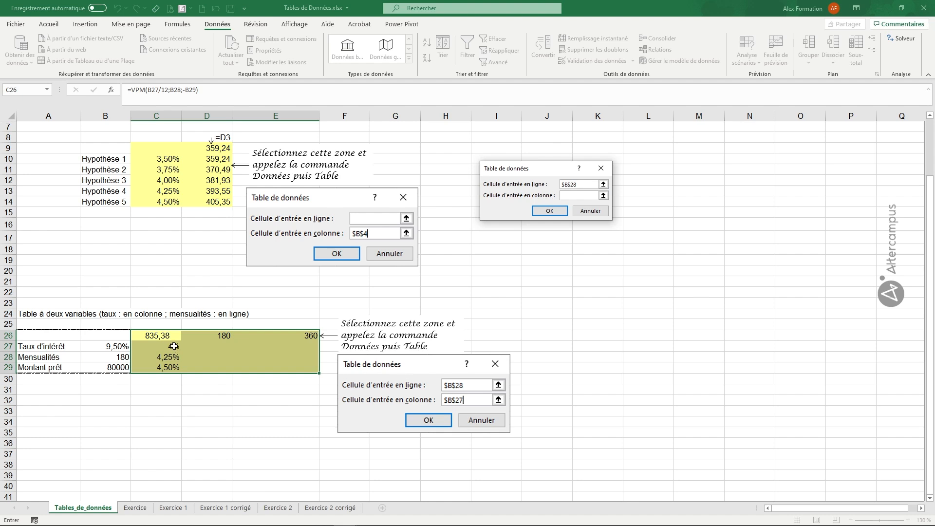
left_click(108, 347)
left_click(550, 211)
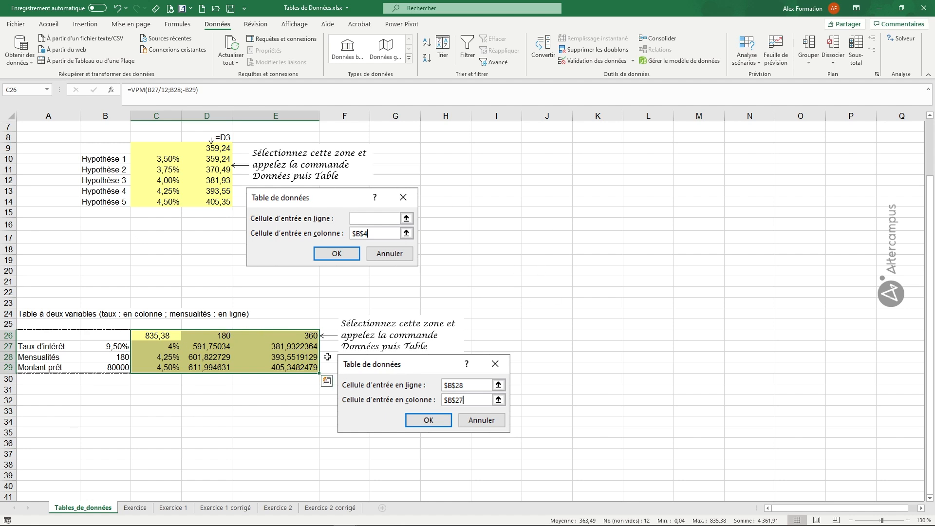
Step: Open the Exercice sheet and inspect the commission rate in D6 and the total formula in F6
left_click(135, 507)
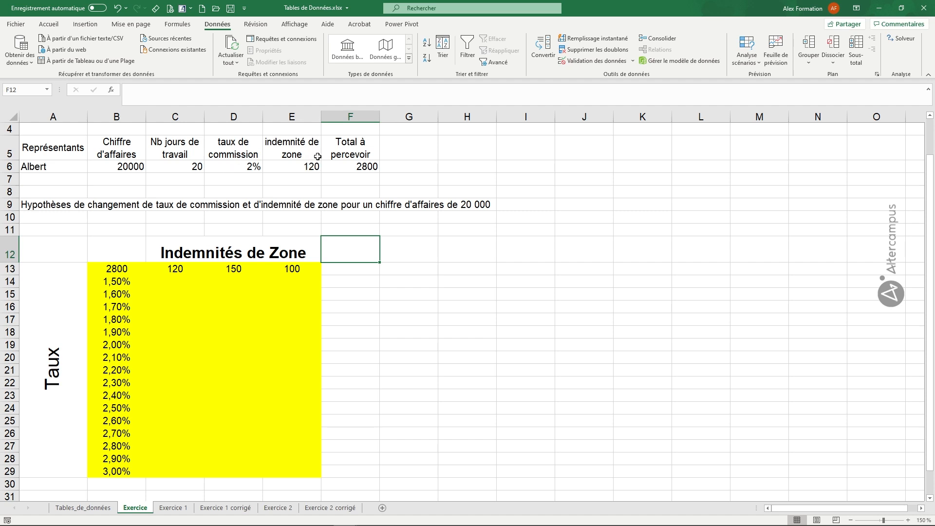
left_click(350, 168)
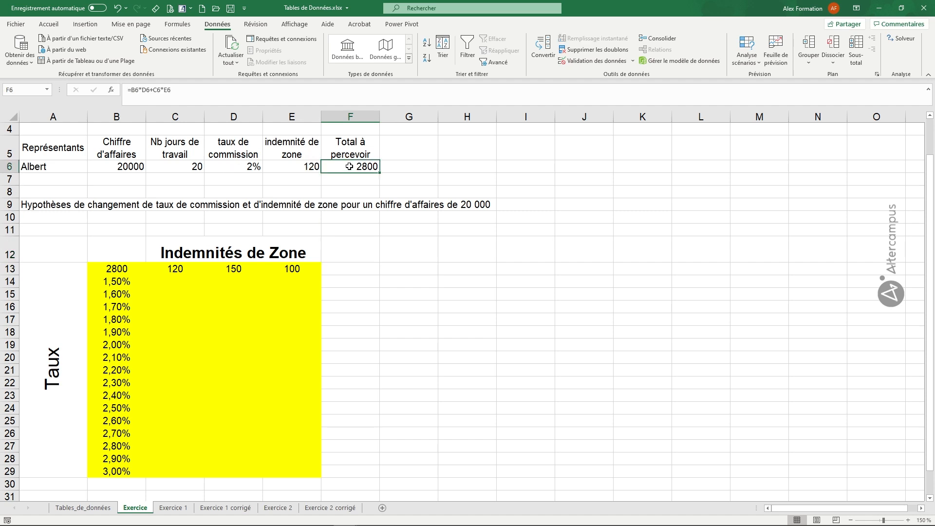
left_click(248, 166)
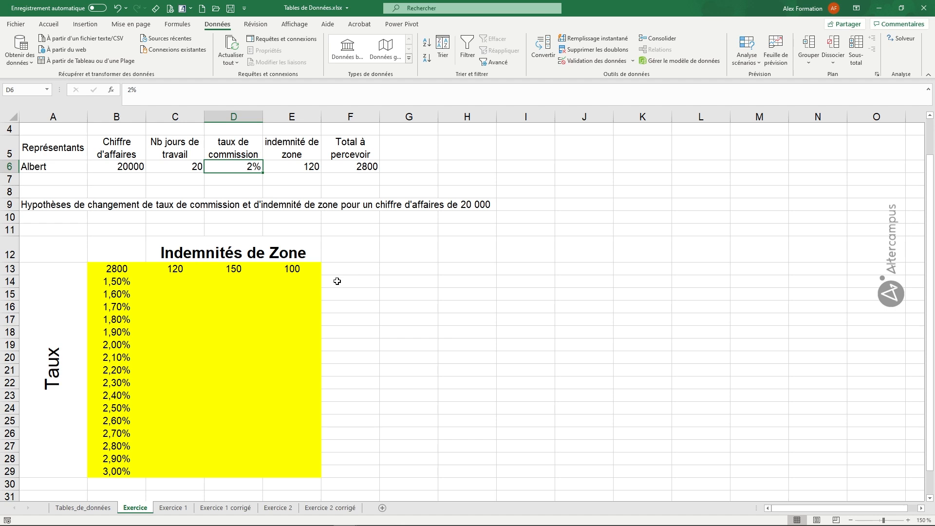
left_click(355, 166)
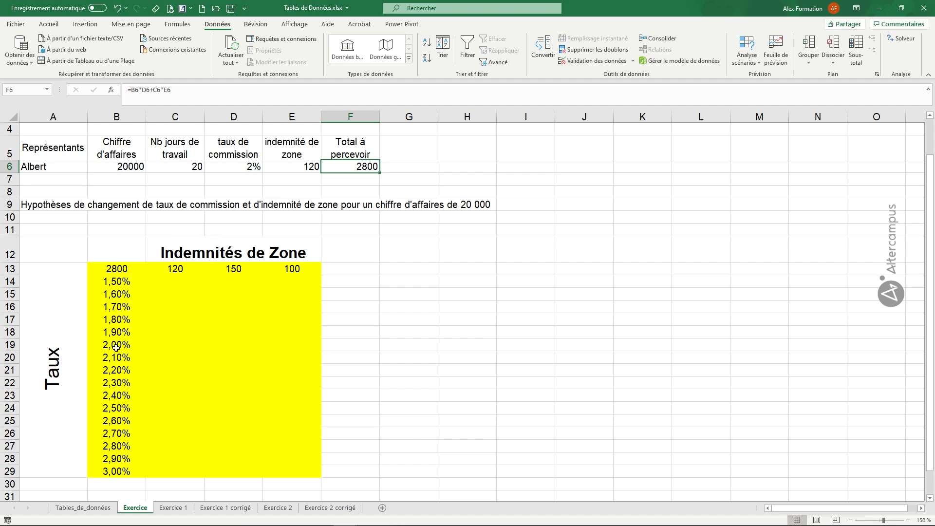
Step: Examine the commission rates from B14 to B19, the zone allowances in C13:E13, and how corner cell B13 relates to the F6 total
left_click(123, 281)
key("Down")
key("Down")
key("Down")
key("Down")
key("Down")
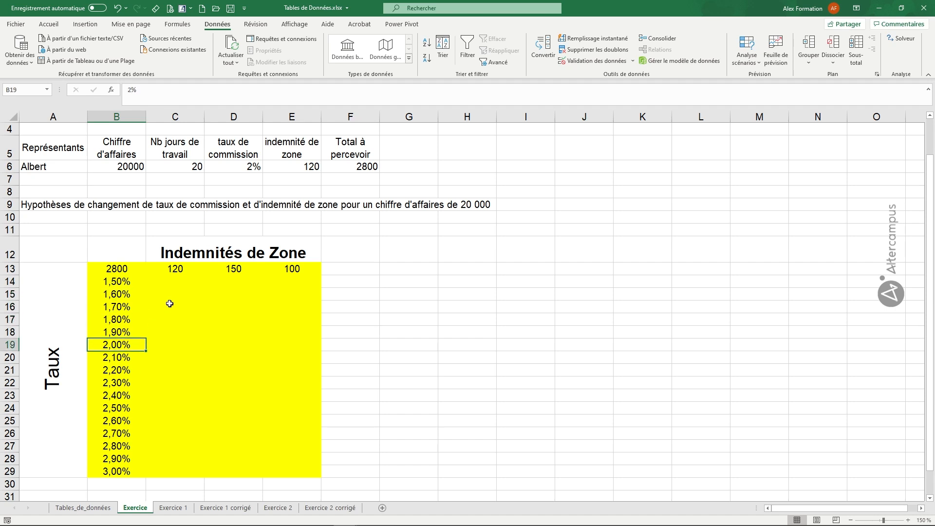
left_click(188, 270)
left_click(241, 269)
left_click(287, 269)
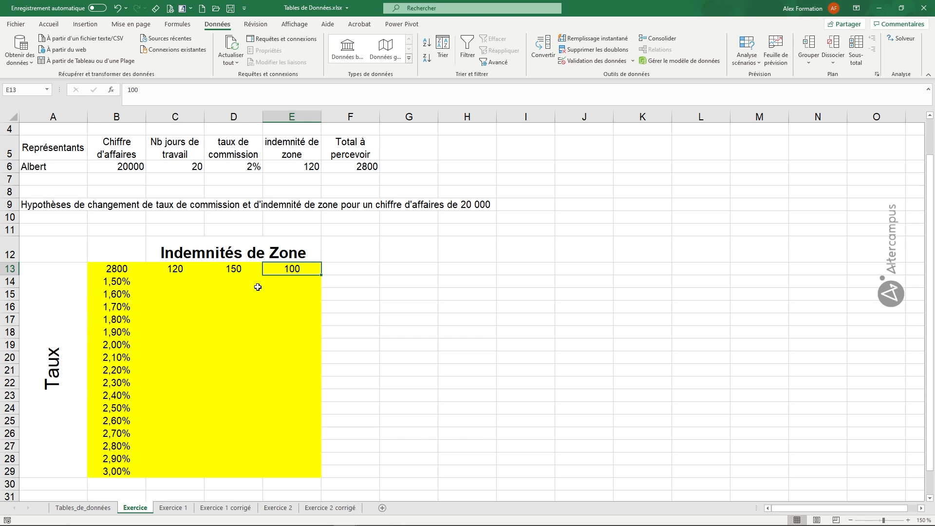
left_click(126, 269)
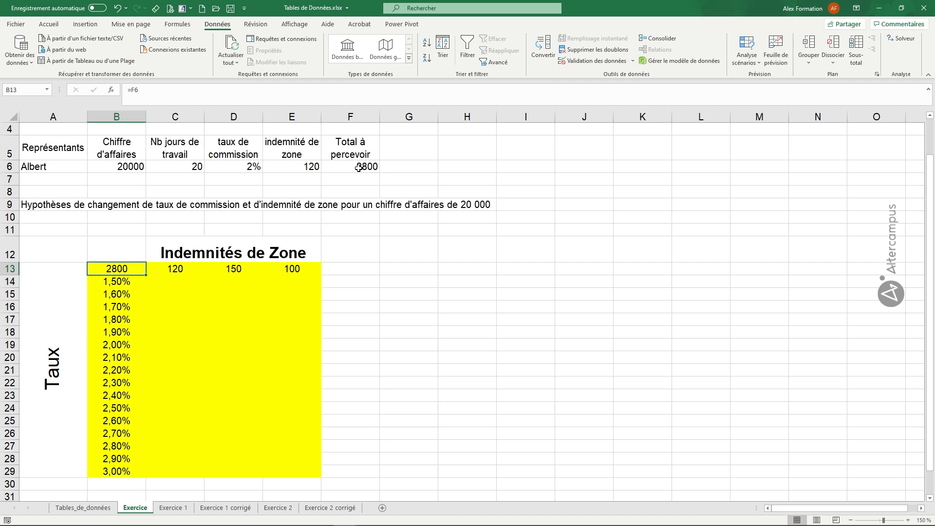
left_click(358, 168)
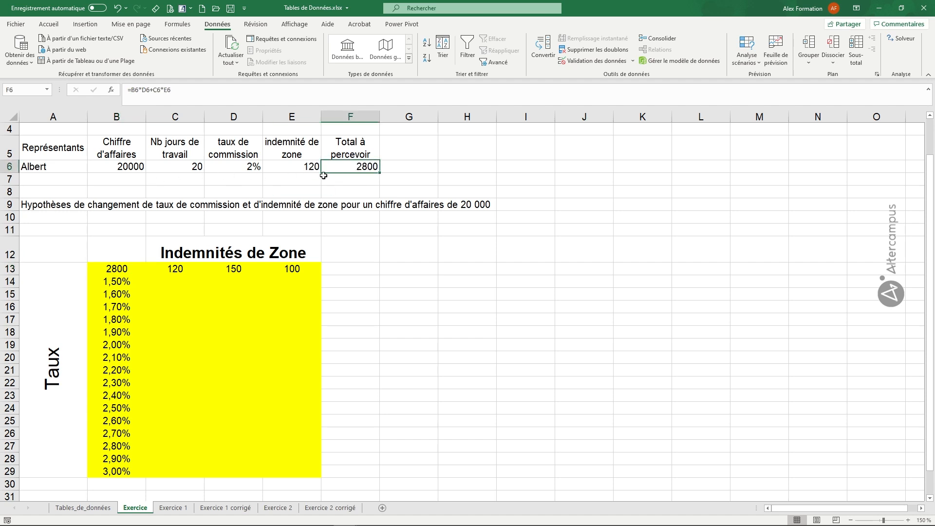
Step: Create a two-variable data table on B13:E29 with E6 as the row input cell and D6 as the column input cell
left_click_drag(119, 267, 292, 465)
left_click(747, 56)
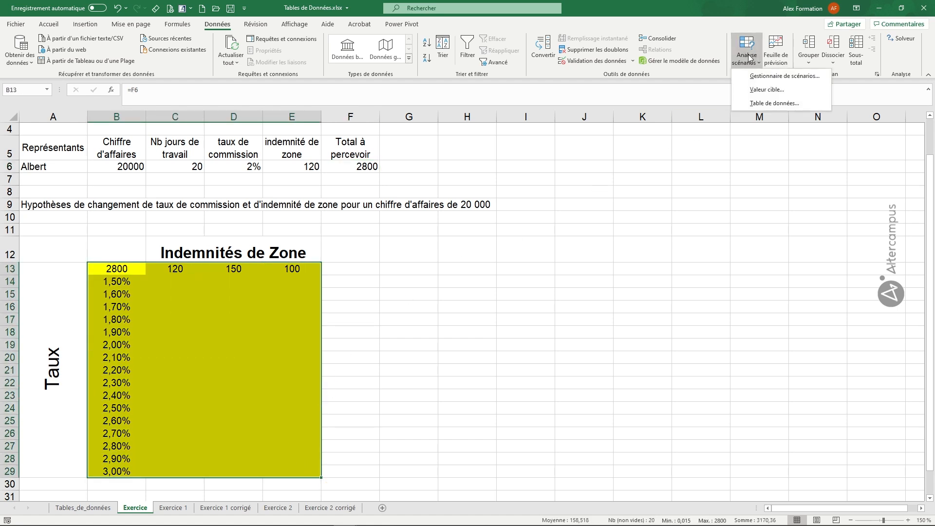
left_click(767, 103)
left_click_drag(599, 171, 465, 267)
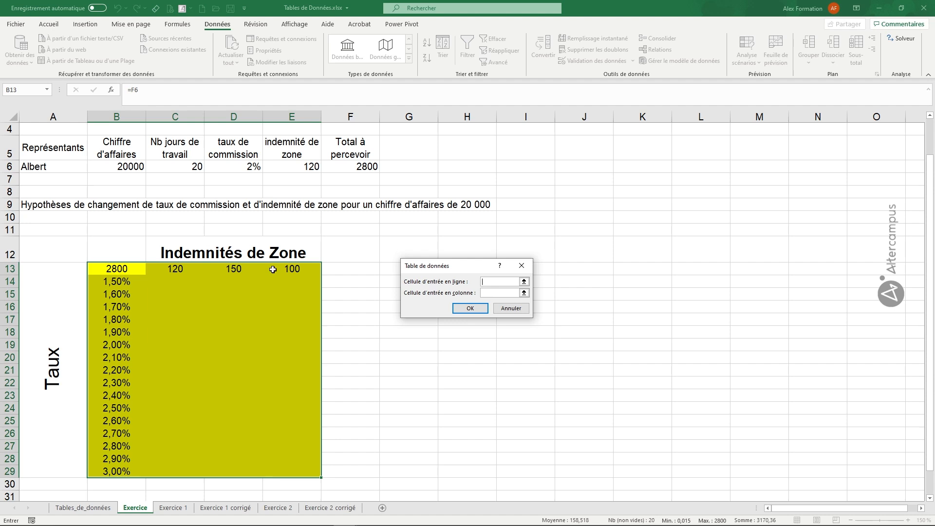
left_click(305, 167)
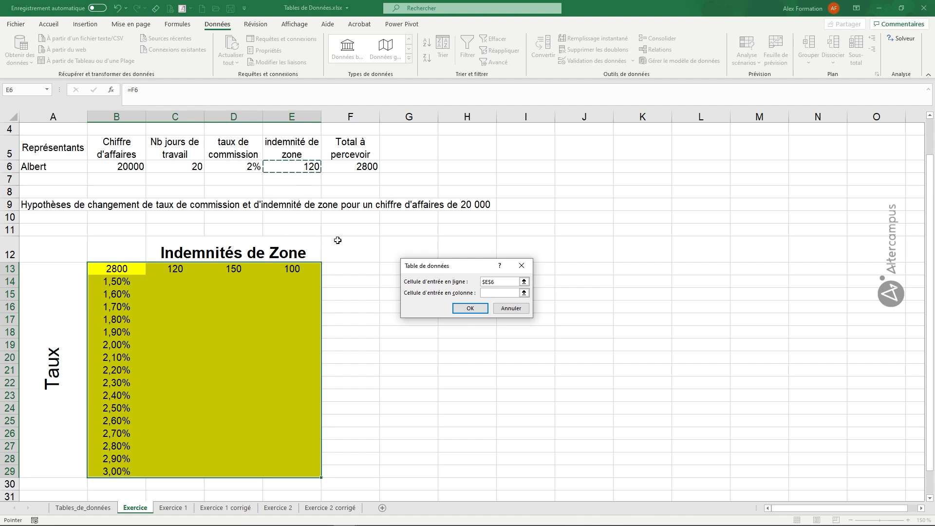
left_click(491, 293)
left_click(250, 167)
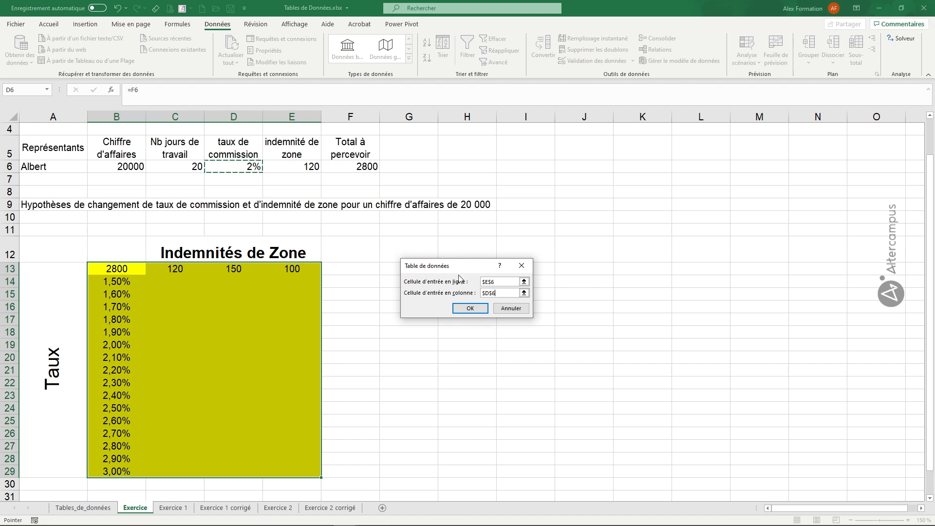
left_click(462, 307)
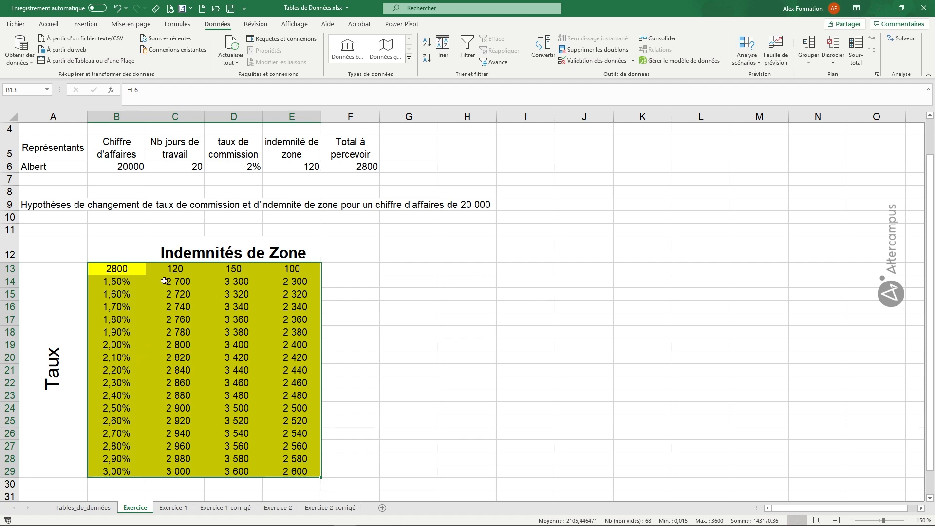
left_click(441, 361)
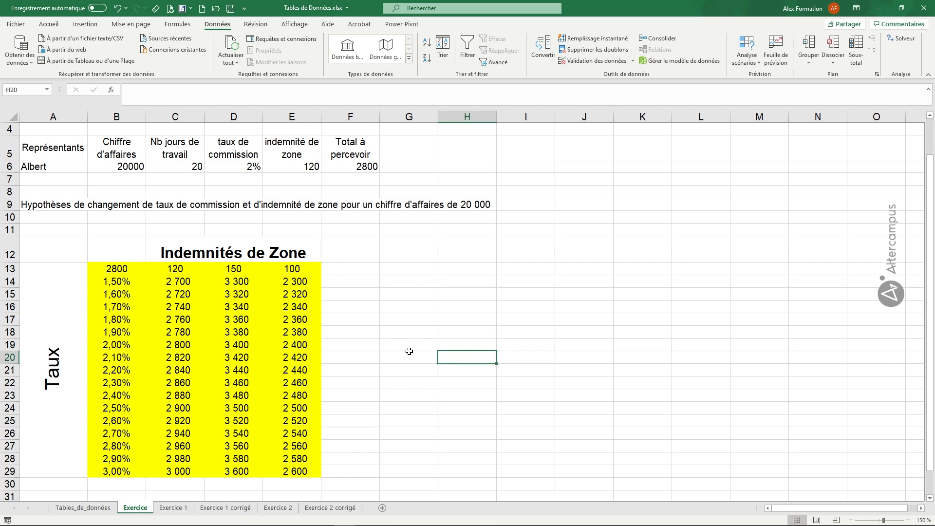
Step: Try to delete only the result in C16 from the data table
left_click(197, 305)
key("Delete")
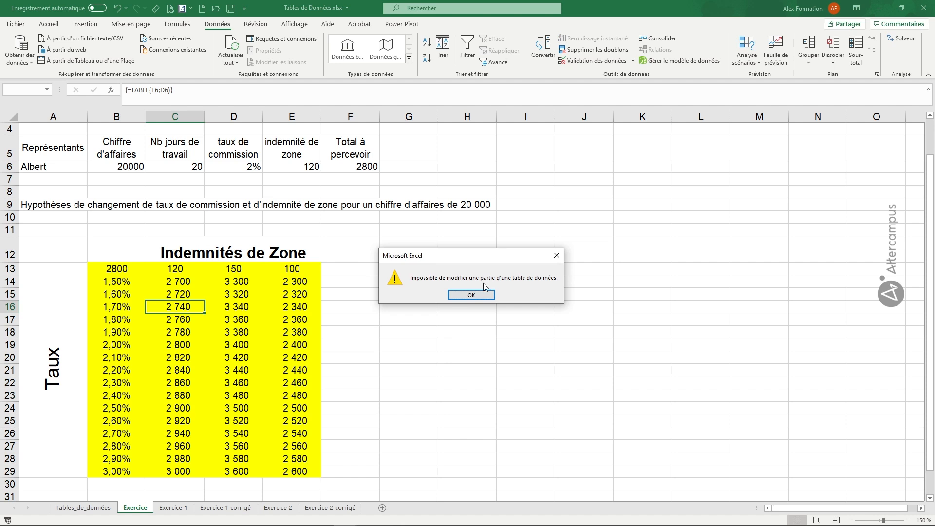
left_click(472, 294)
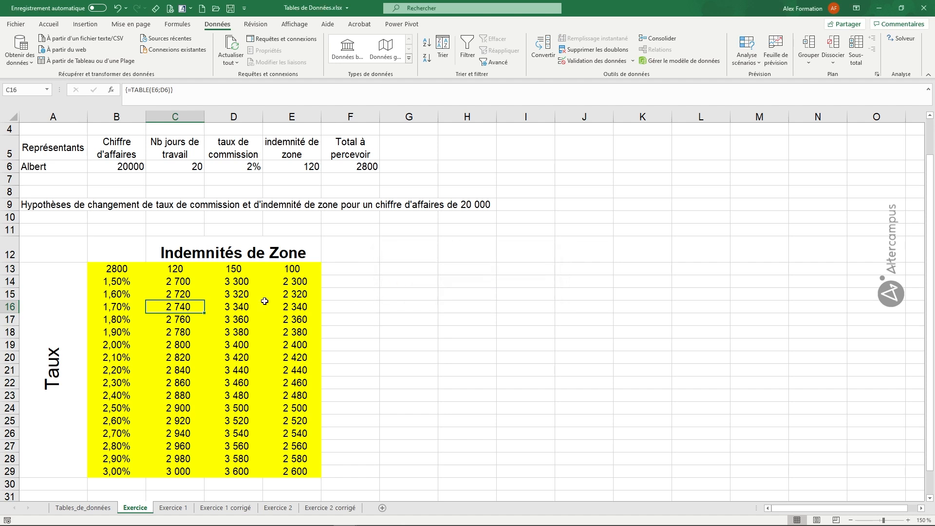
Step: Clear the whole block of data table results in C14:E29, and undo the deletion
left_click_drag(170, 281, 289, 470)
key("Delete")
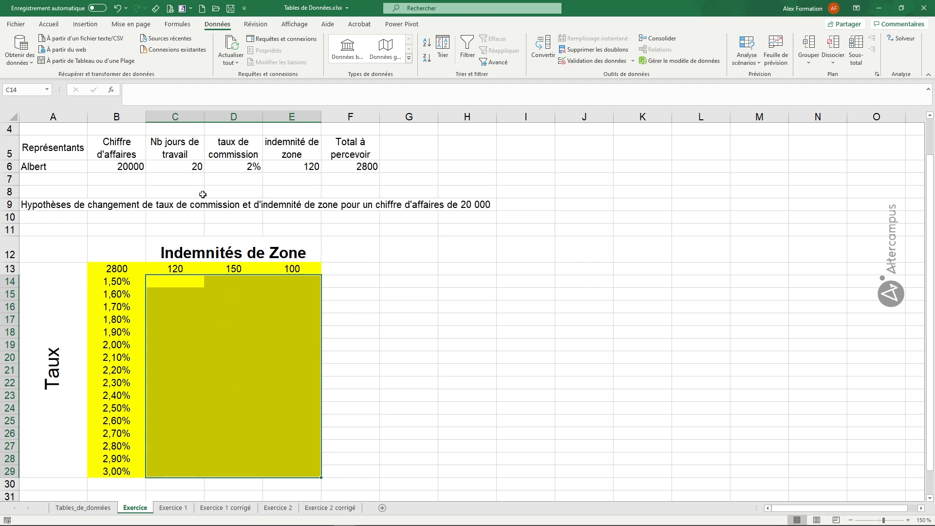
left_click(117, 8)
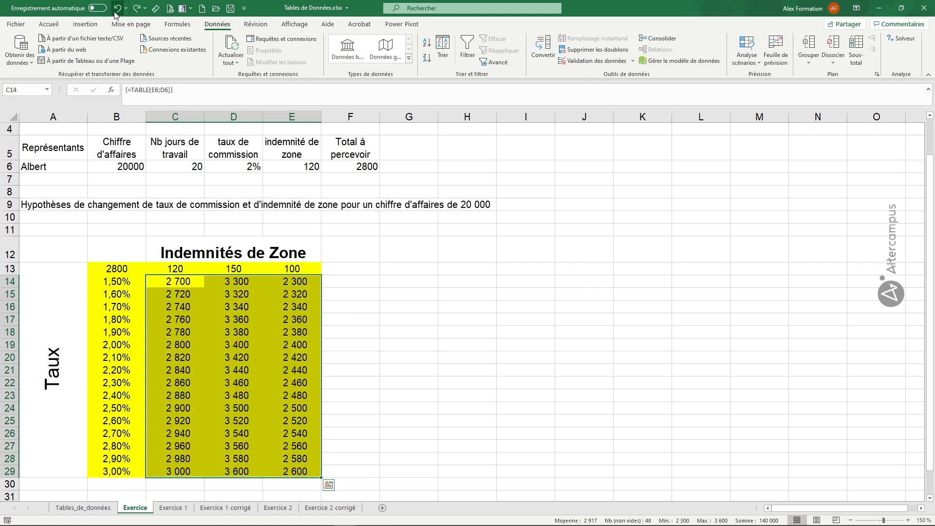
left_click(423, 306)
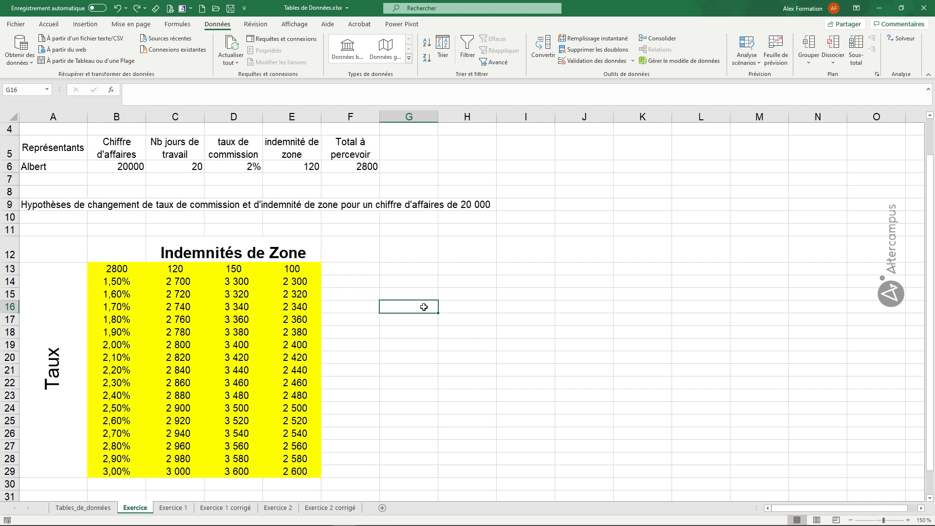
Step: Look through the Exercice 1, Exercice 1 corrigé and Exercice 2 sheets, and return to the Tables_de_données sheet
left_click(189, 508)
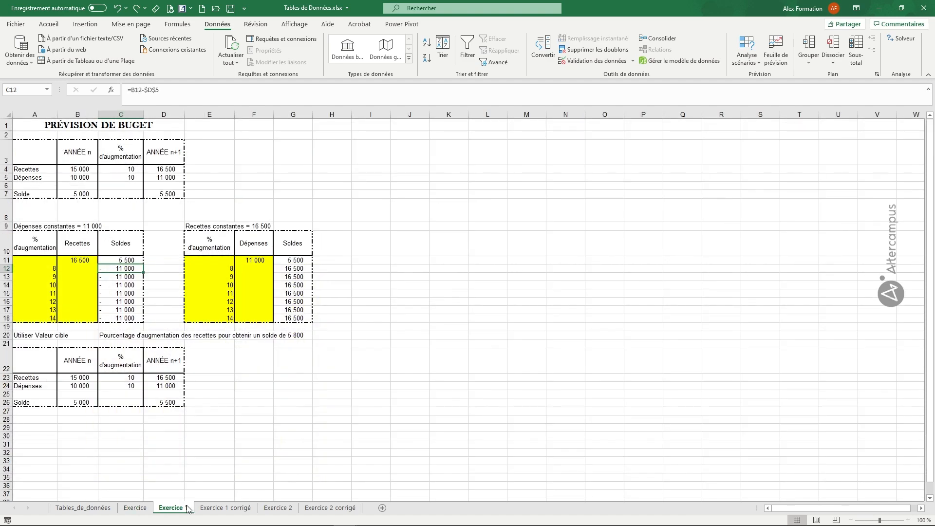
left_click(225, 507)
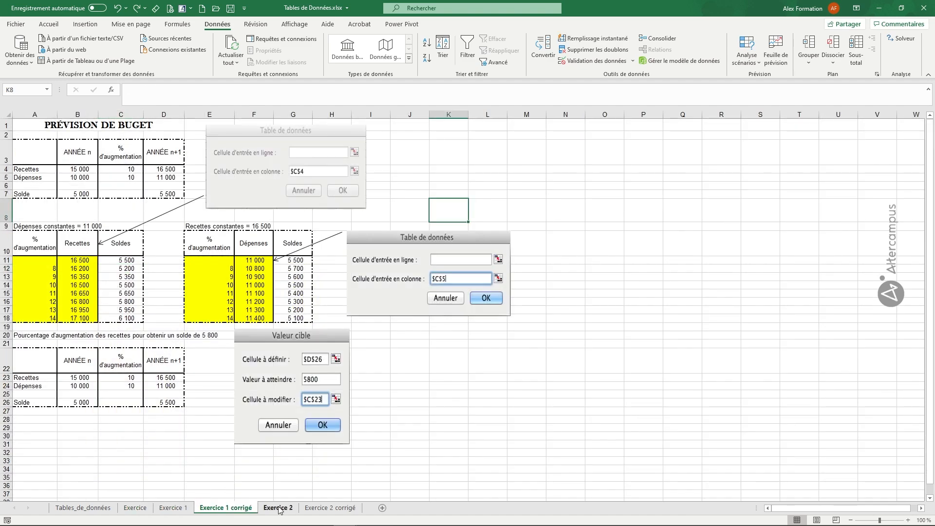
left_click(278, 508)
left_click(83, 508)
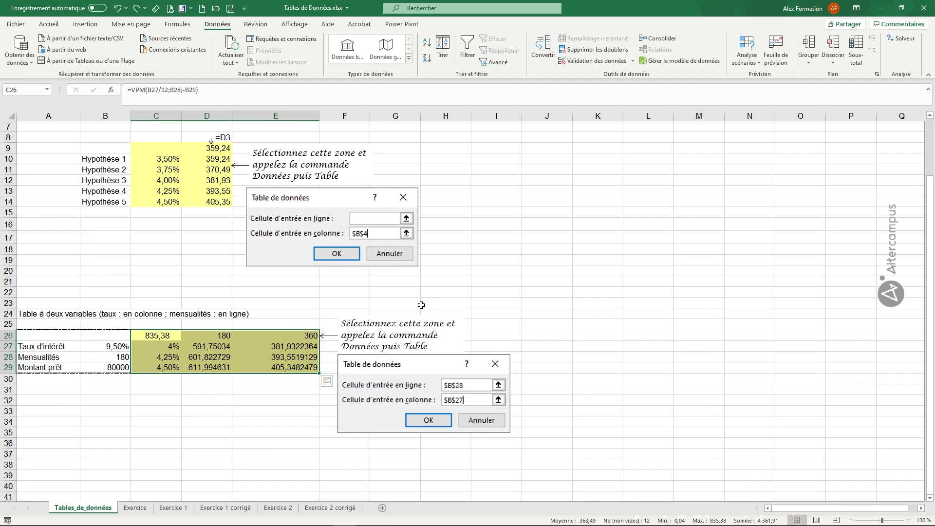